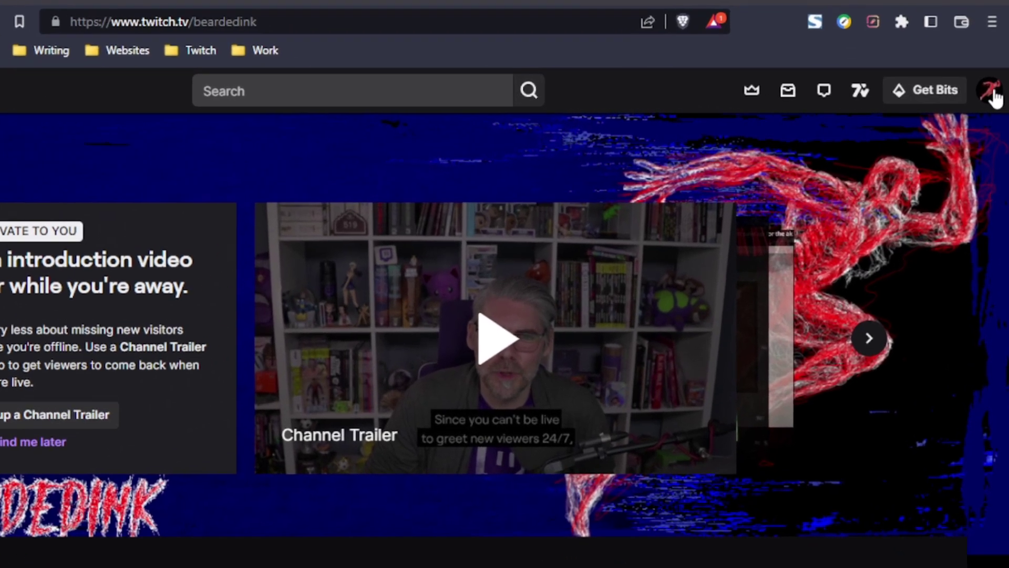
# Step: Reach the Creator Dashboard's Earnings report via the account menu and the Analytics sidebar section
pyautogui.click(992, 93)
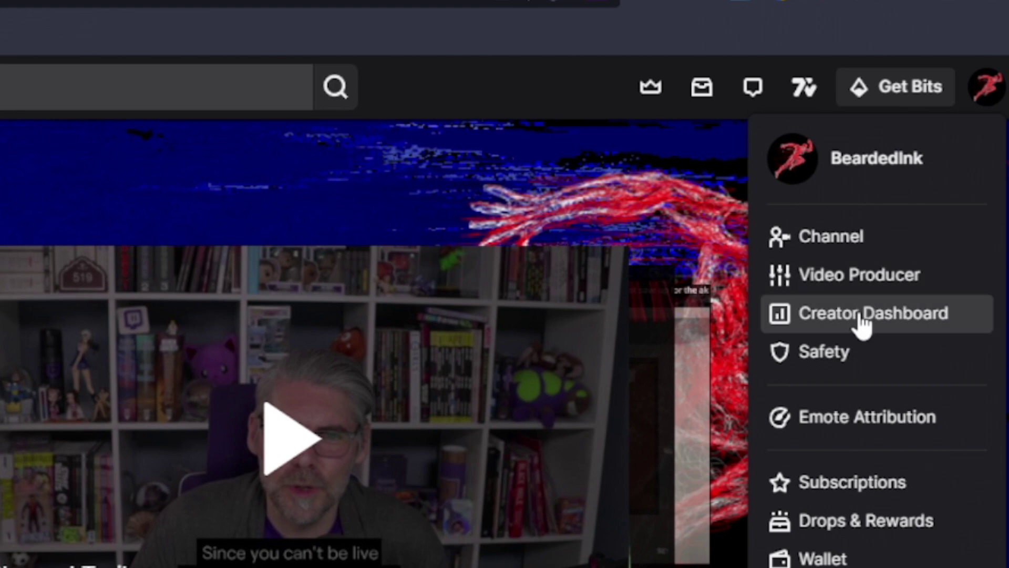
pyautogui.click(861, 315)
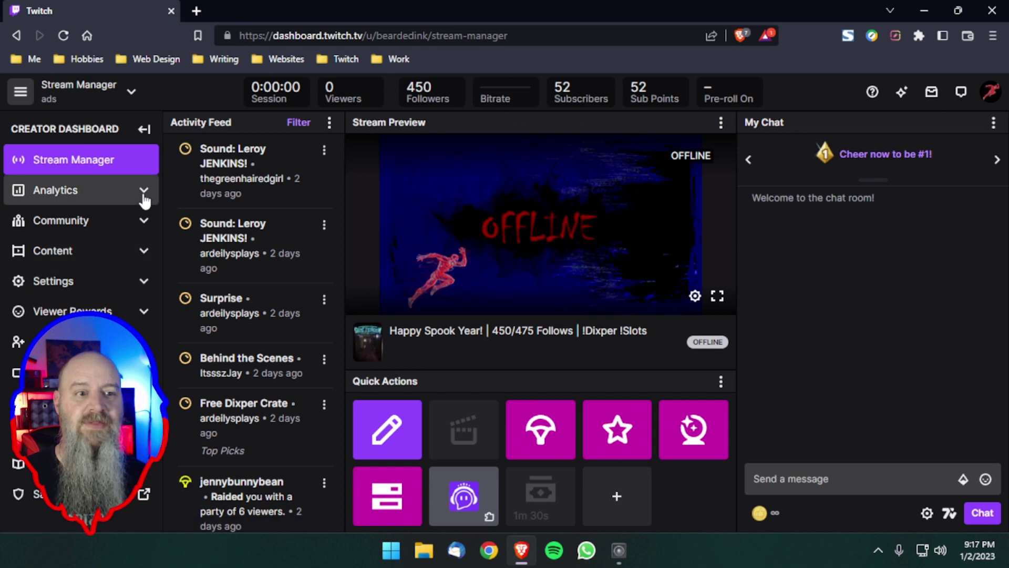
pyautogui.click(143, 196)
pyautogui.scroll(-2, 135, 215)
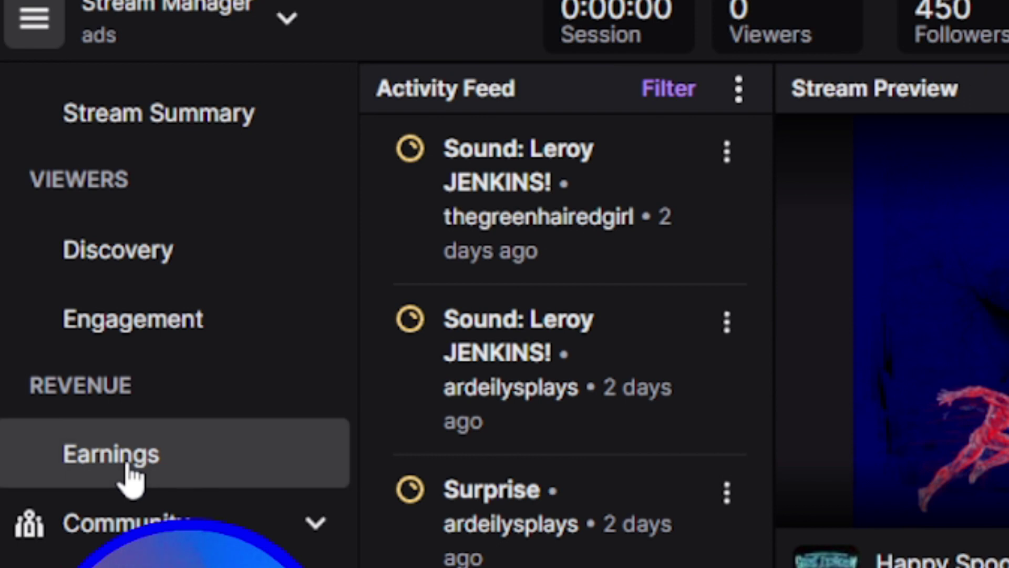
pyautogui.click(132, 478)
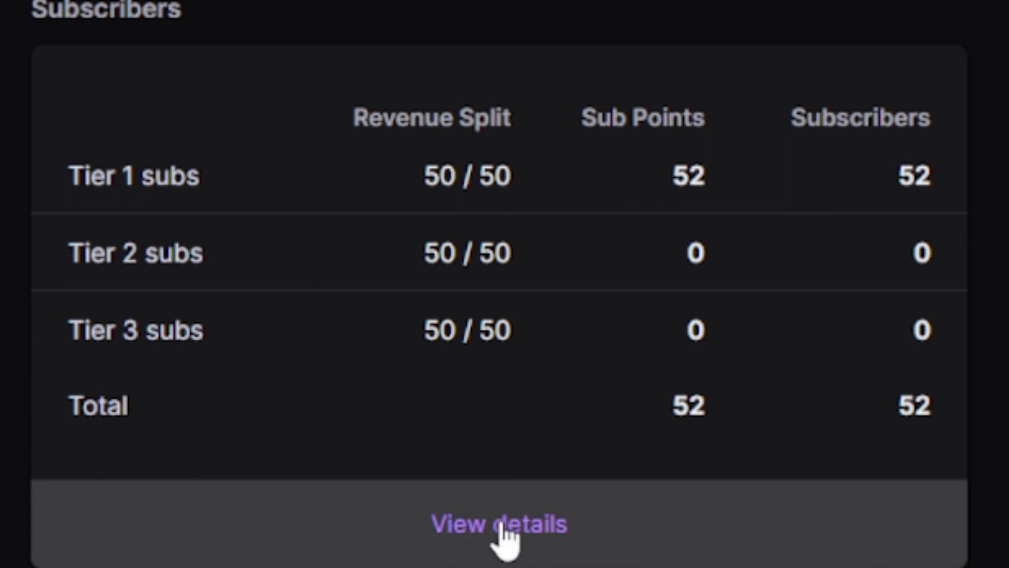
pyautogui.scroll(2, 474, 529)
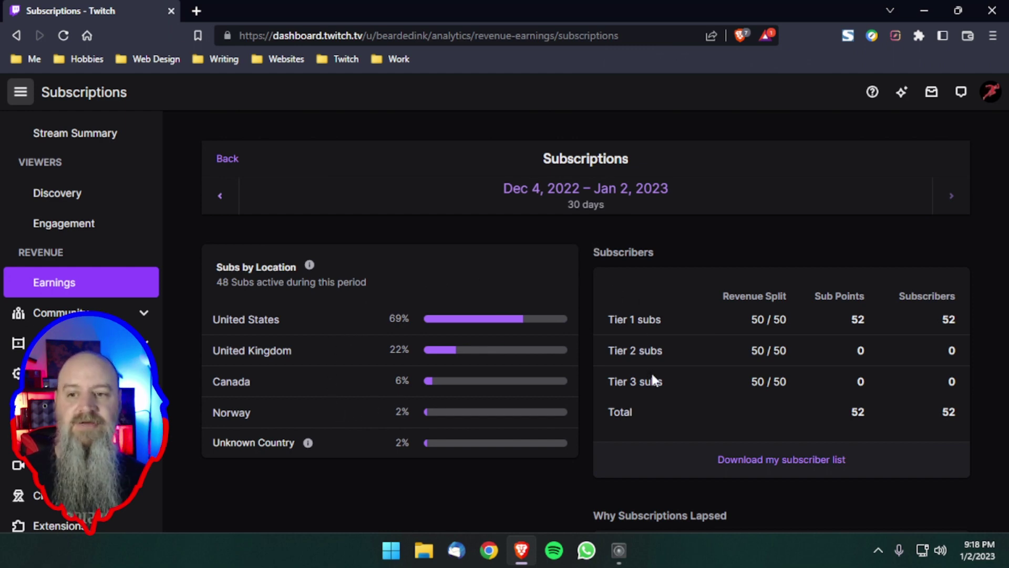
pyautogui.scroll(-3, 652, 375)
pyautogui.scroll(-2, 563, 374)
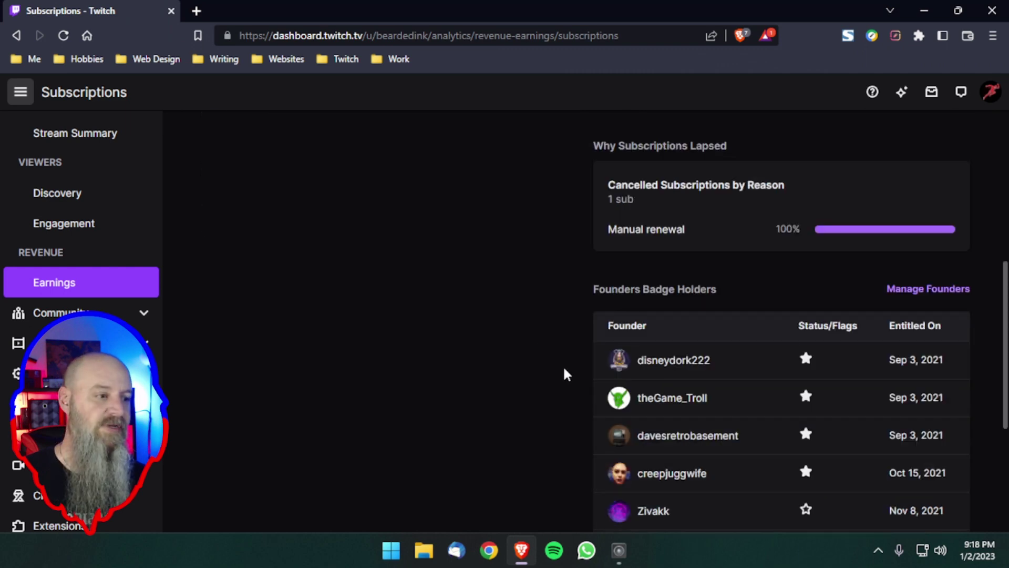
pyautogui.scroll(-1, 562, 364)
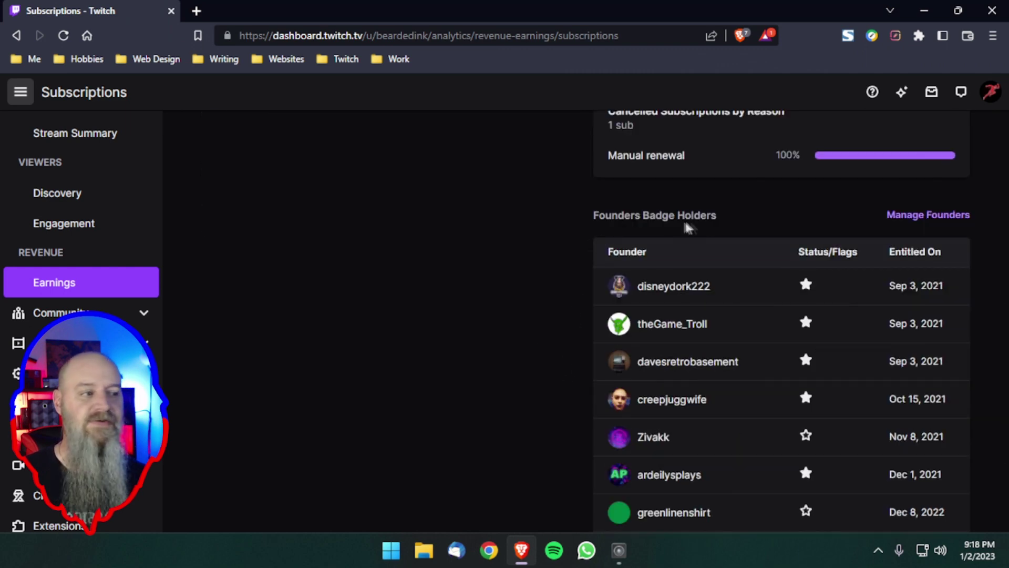
pyautogui.scroll(-1, 581, 255)
pyautogui.scroll(-2, 554, 292)
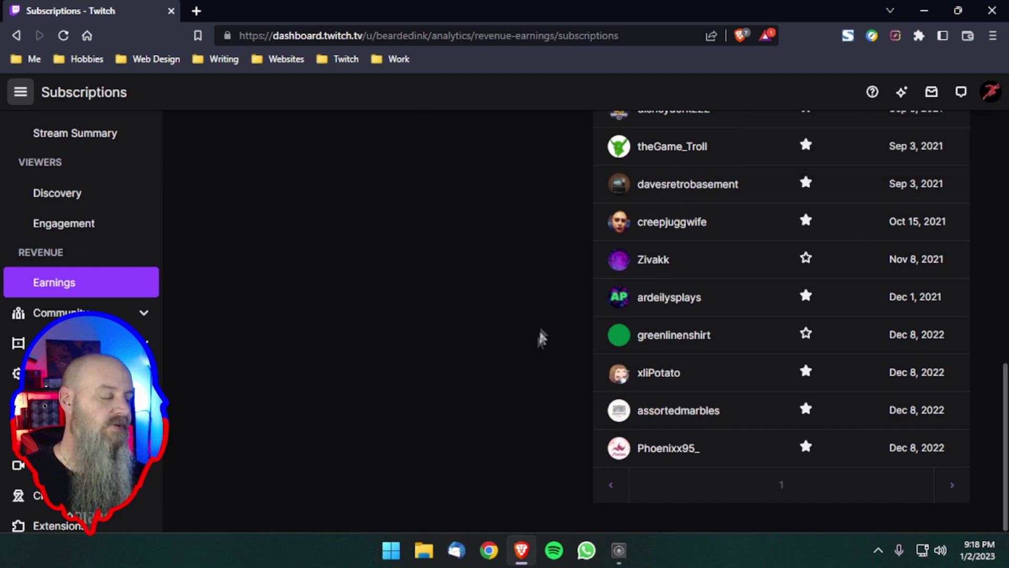
pyautogui.scroll(1, 550, 377)
pyautogui.scroll(1, 550, 377)
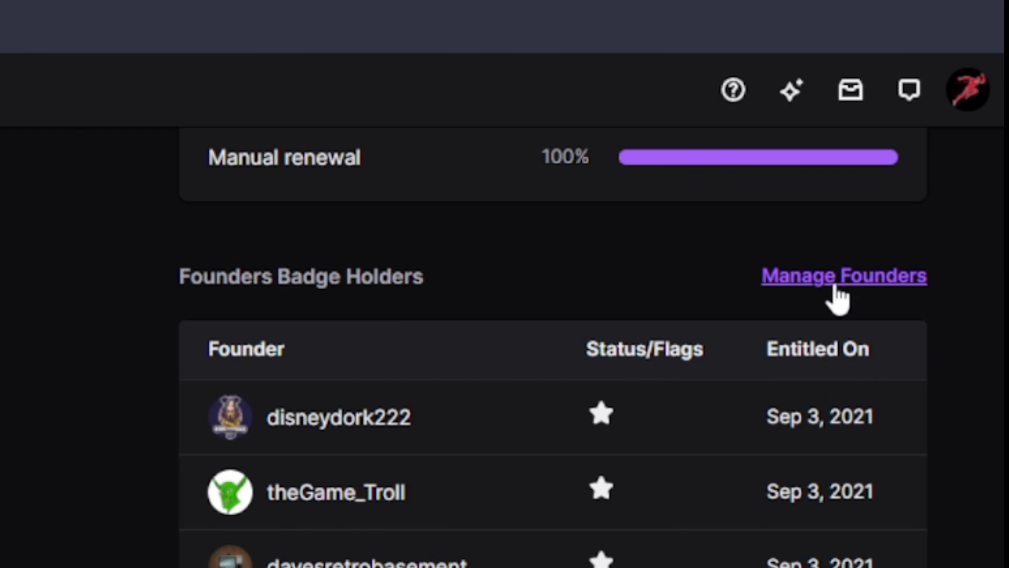
# Step: Launch Manage Founders in a new tab from the Founders Badge Holders table
pyautogui.click(836, 290)
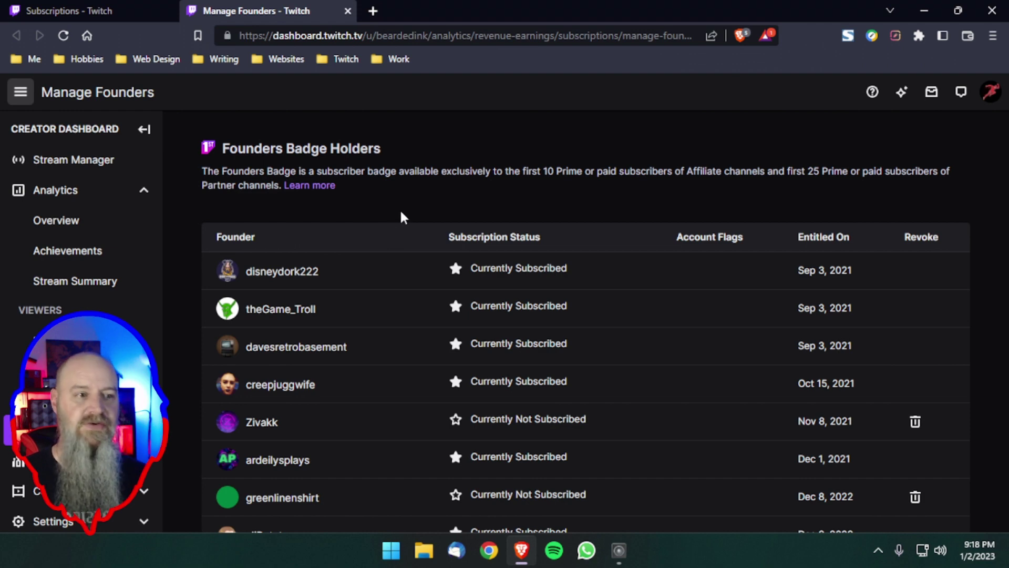
pyautogui.scroll(-2, 401, 217)
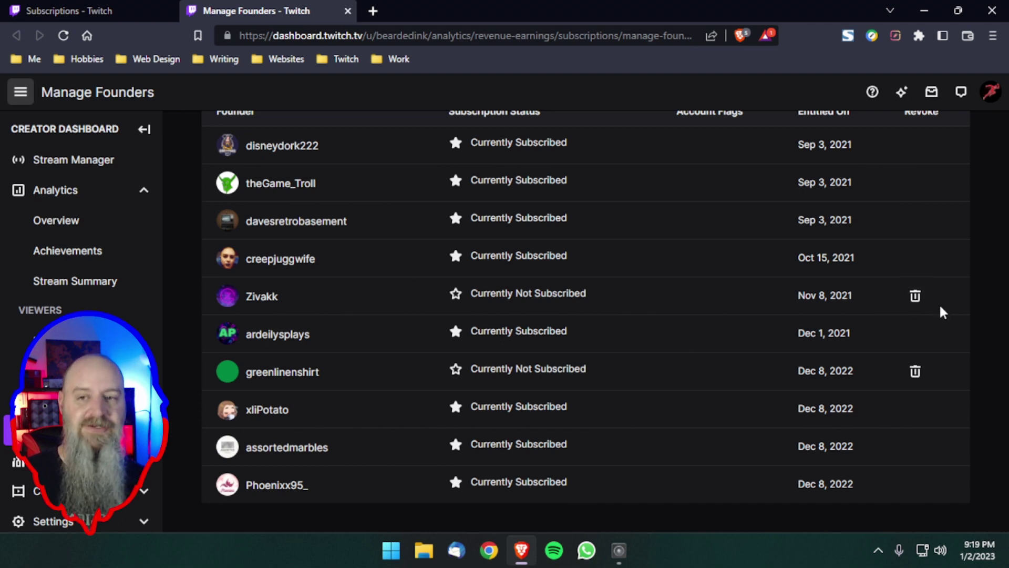
pyautogui.scroll(1, 941, 312)
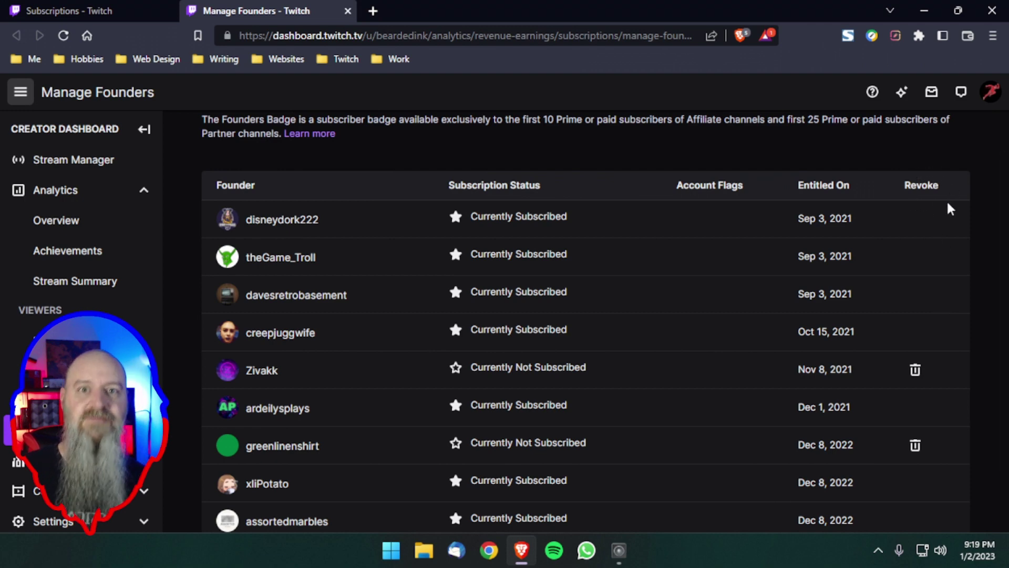
pyautogui.scroll(-1, 950, 237)
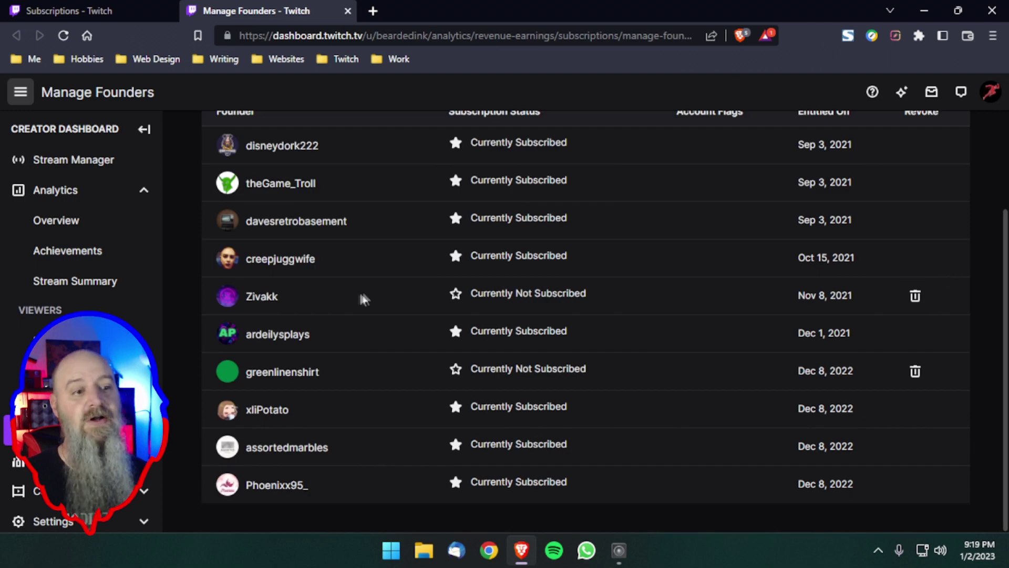